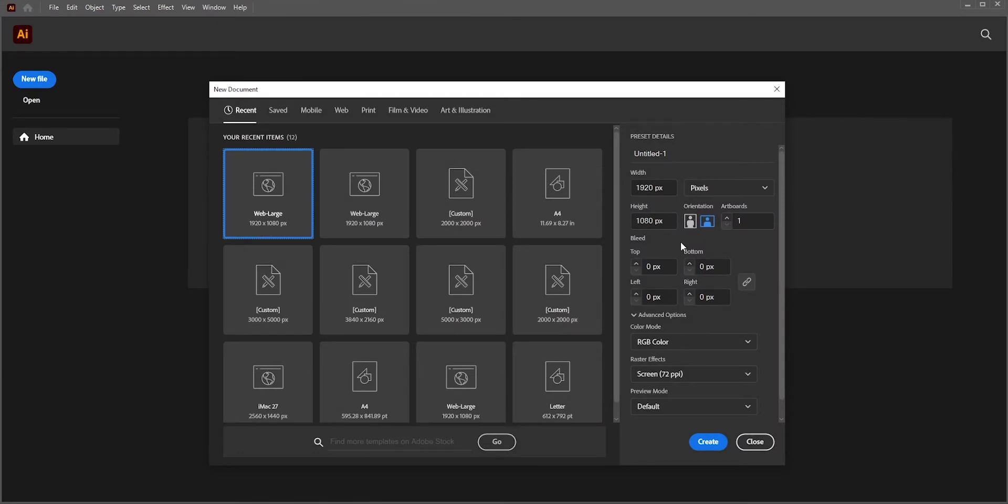
Create a new 1920 × 1080 document and open the aboutcivil.org brick-types chart preview.
{"action": "left_click", "coordinate": [708, 443]}
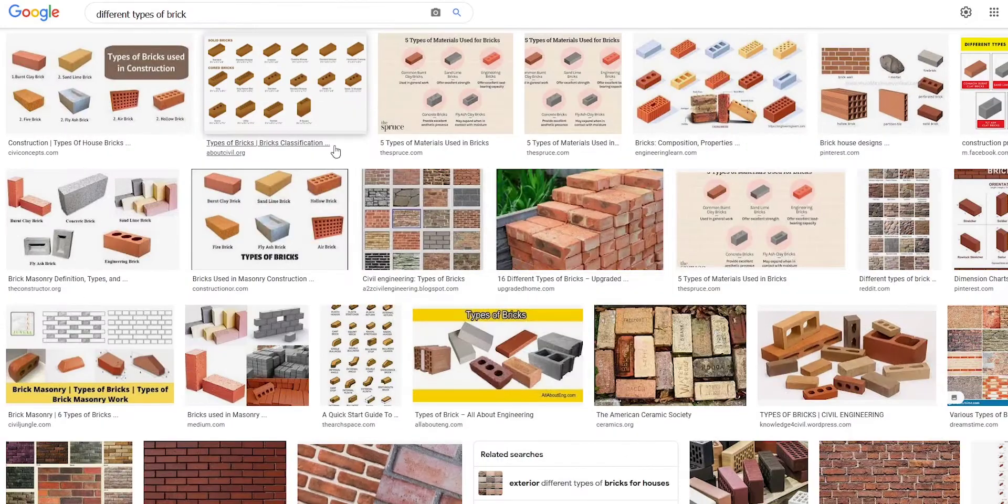
{"action": "left_click", "coordinate": [293, 97]}
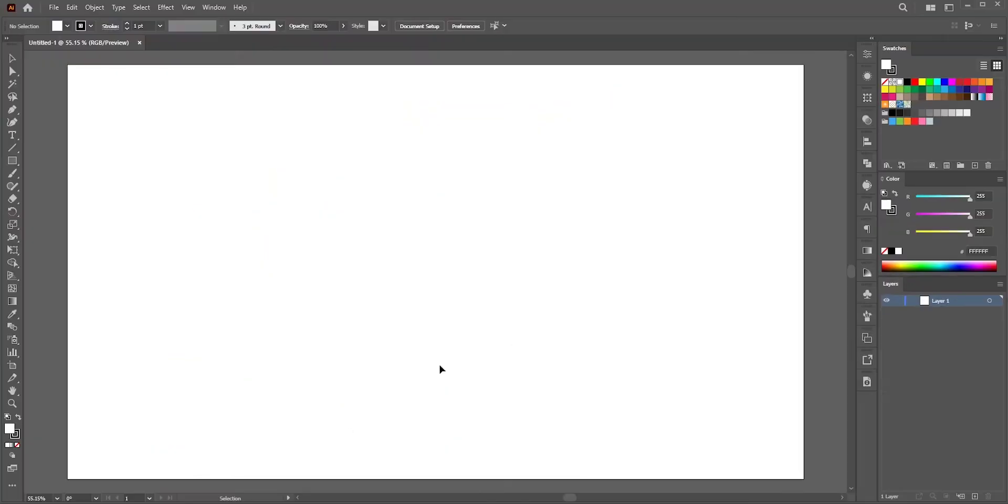
Draw a rectangle with no stroke and a #333333 dark grey fill.
{"action": "key", "text": "m"}
{"action": "left_click_drag", "start_coordinate": [325, 166], "coordinate": [502, 242]}
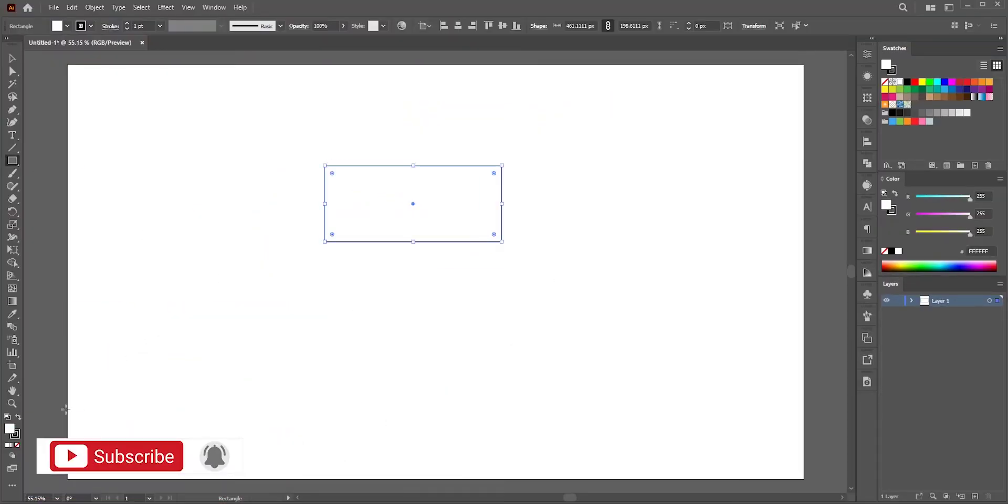
{"action": "left_click", "coordinate": [17, 445]}
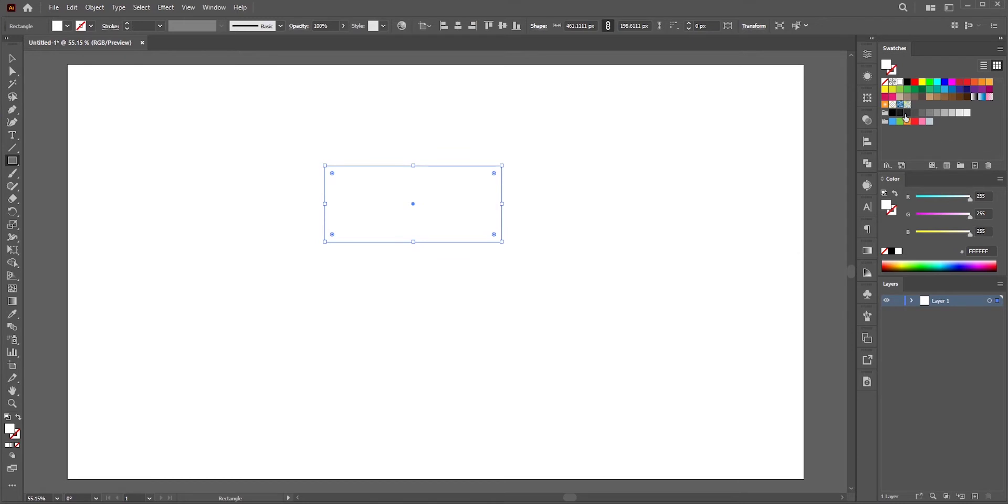
{"action": "left_click", "coordinate": [906, 114]}
Draw a circle in the rectangle's centre filled #666666.
{"action": "left_click", "coordinate": [479, 317]}
{"action": "left_click_drag", "start_coordinate": [12, 160], "coordinate": [43, 188]}
{"action": "left_click_drag", "start_coordinate": [416, 204], "coordinate": [428, 219]}
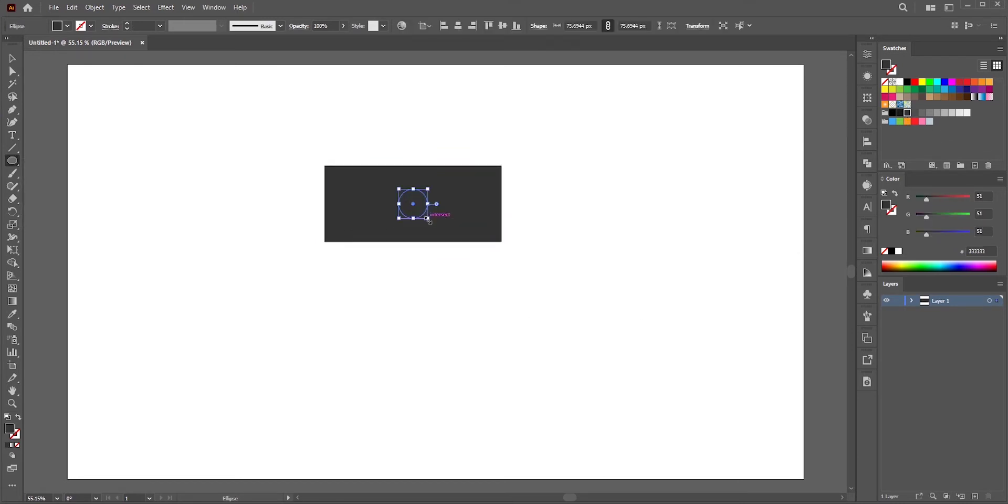
{"action": "left_click", "coordinate": [922, 115]}
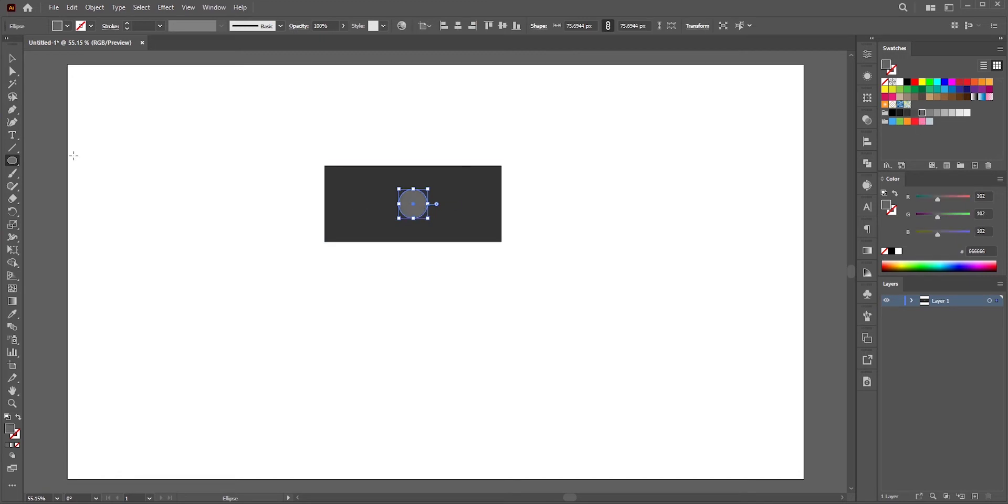
Copy the circle to the left and right and distribute the three circles evenly.
{"action": "key", "text": "v"}
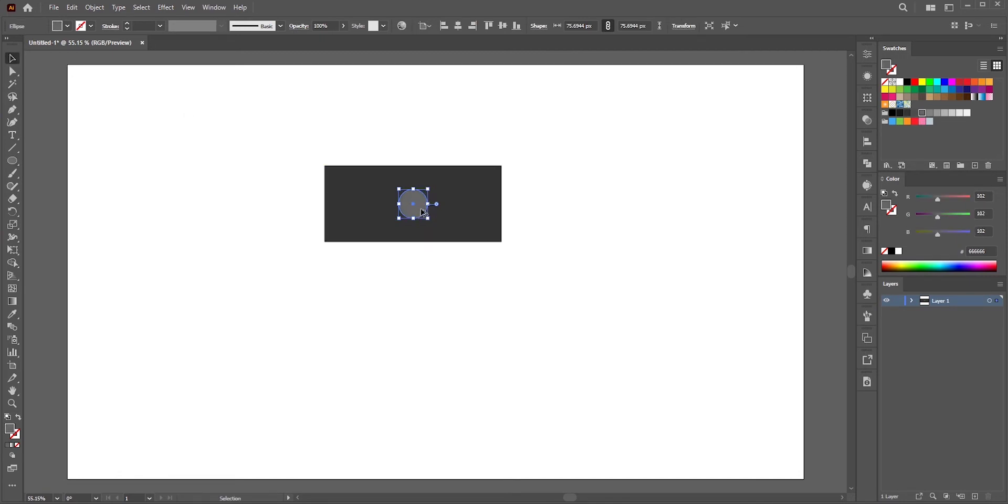
{"action": "left_click_drag", "start_coordinate": [425, 223], "coordinate": [363, 215]}
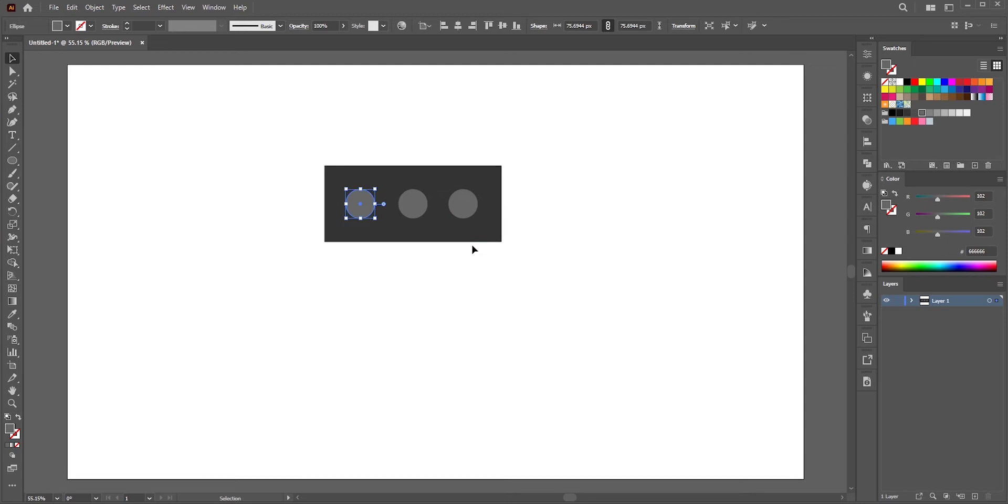
{"action": "left_click", "coordinate": [413, 207], "text": "shift"}
{"action": "left_click", "coordinate": [465, 215], "text": "shift"}
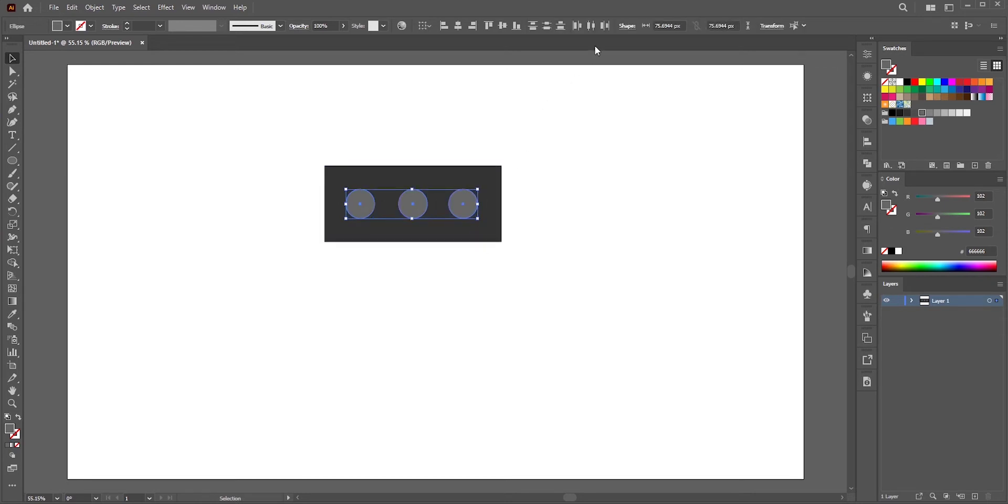
{"action": "left_click", "coordinate": [592, 30]}
{"action": "left_click", "coordinate": [487, 313]}
Group the rectangle and the three circles together.
{"action": "left_click_drag", "start_coordinate": [274, 127], "coordinate": [534, 260]}
{"action": "left_click", "coordinate": [95, 8]}
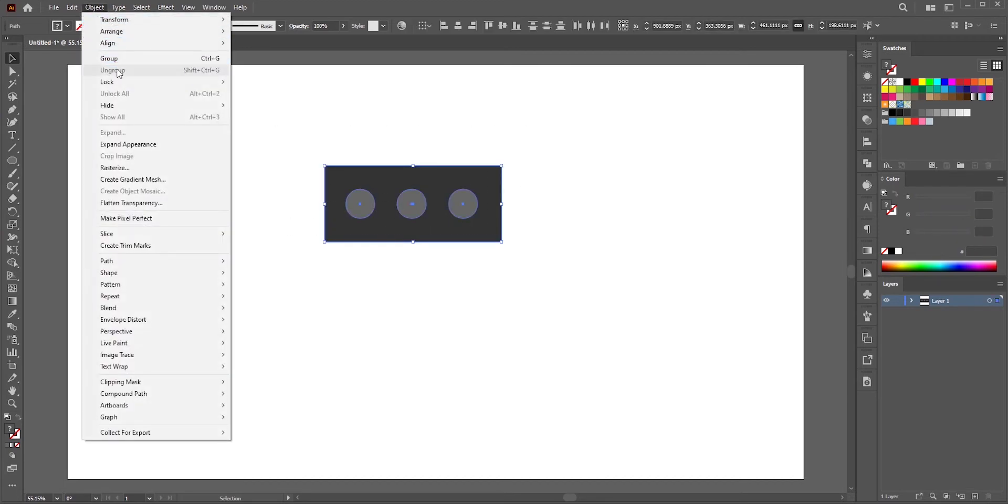
{"action": "left_click", "coordinate": [212, 59]}
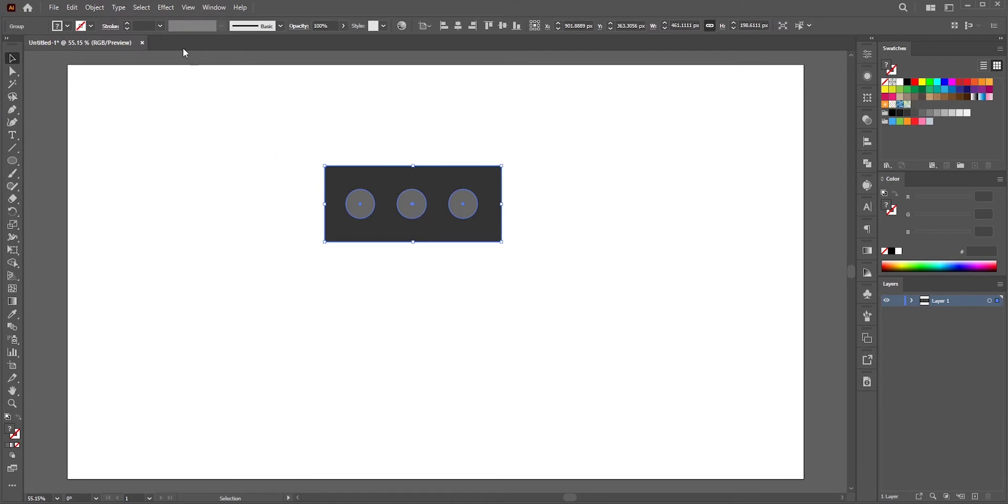
Apply a 3D Extrude & Bevel effect to the group, 50 px depth, Off-Axis Front.
{"action": "left_click", "coordinate": [165, 8]}
{"action": "mouse_move", "coordinate": [192, 72]}
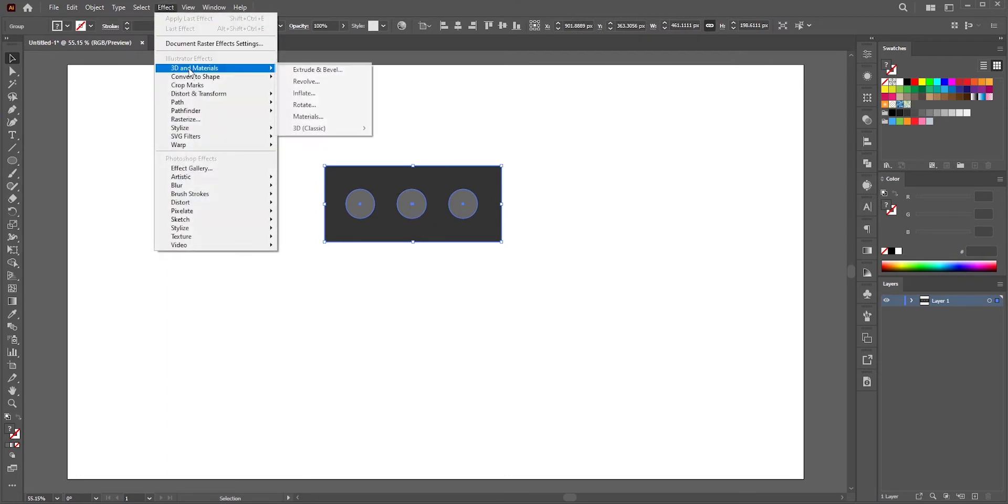
{"action": "left_click", "coordinate": [344, 74]}
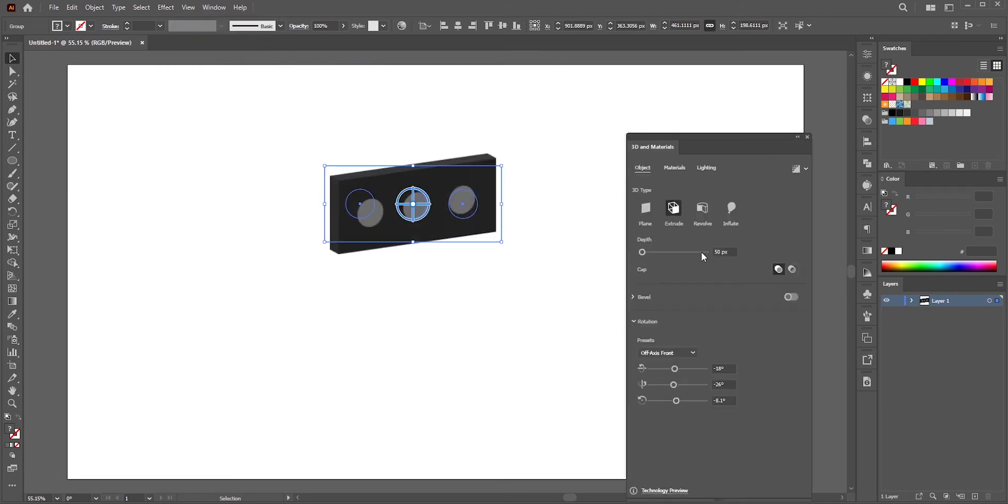
{"action": "scroll", "coordinate": [475, 233], "scroll_direction": "up", "scroll_amount": 1}
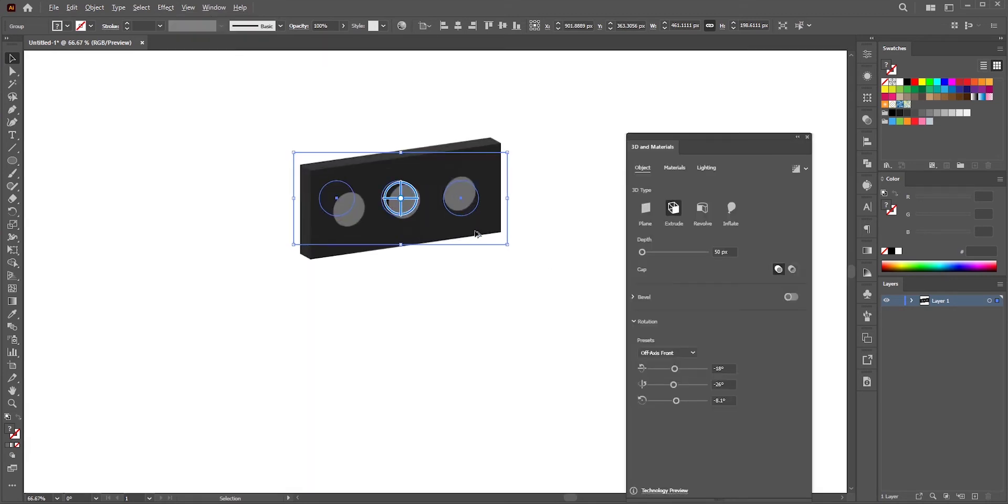
{"action": "scroll", "coordinate": [476, 233], "scroll_direction": "up", "scroll_amount": 1}
{"action": "left_click_drag", "start_coordinate": [546, 223], "coordinate": [533, 292]}
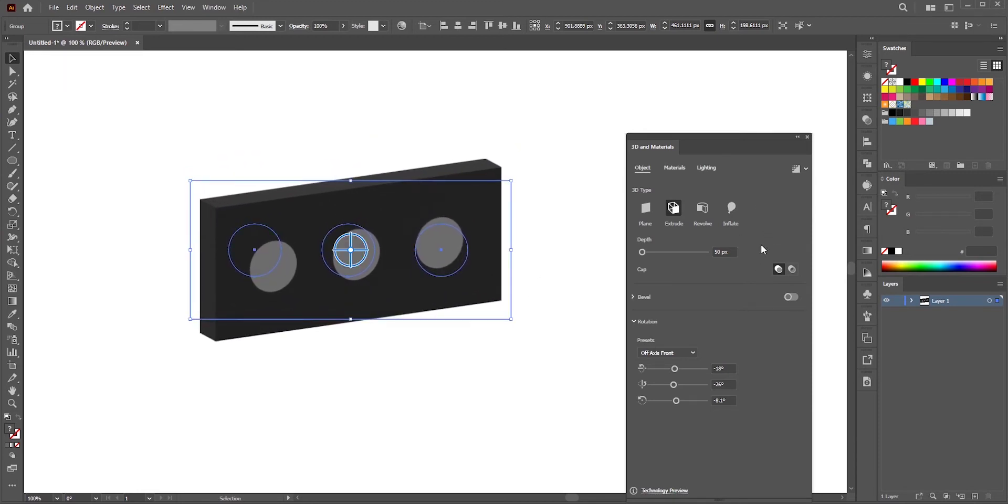
Switch the 3D type to Inflate with Isometric Top rotation, 130 px depth and 28% volume.
{"action": "left_click", "coordinate": [731, 212]}
{"action": "left_click_drag", "start_coordinate": [640, 280], "coordinate": [734, 280]}
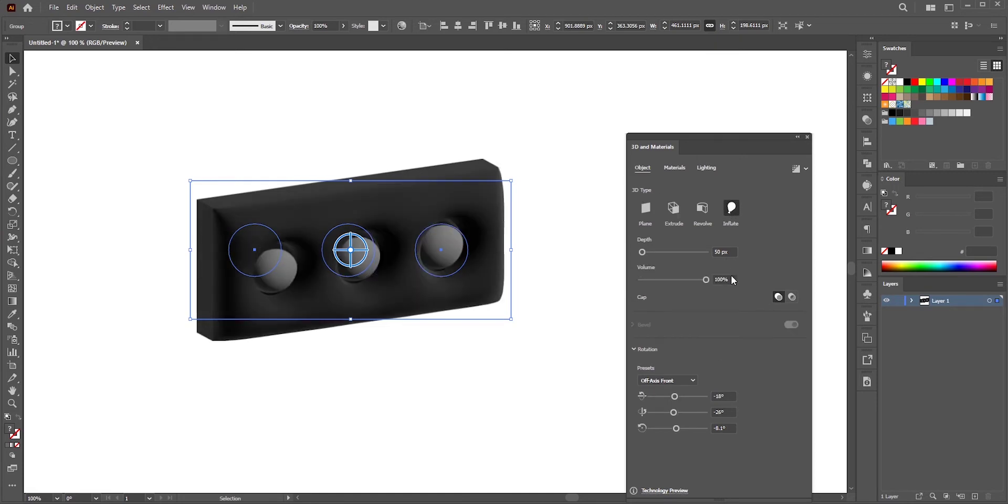
{"action": "left_click", "coordinate": [692, 380]}
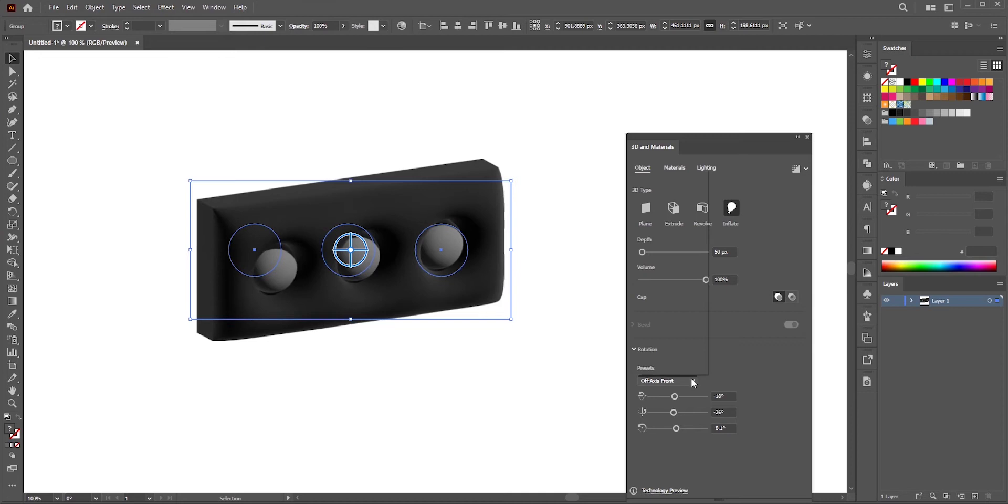
{"action": "left_click", "coordinate": [689, 357]}
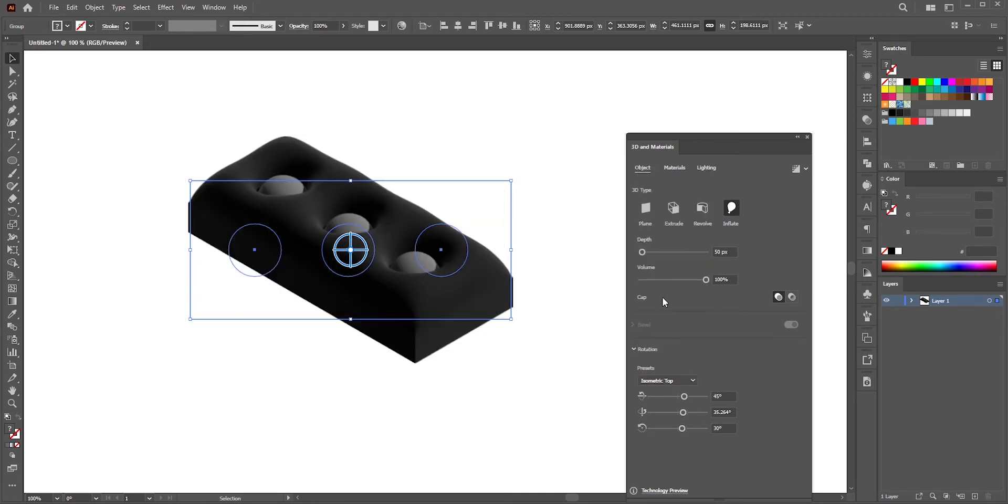
{"action": "left_click_drag", "start_coordinate": [642, 249], "coordinate": [643, 250]}
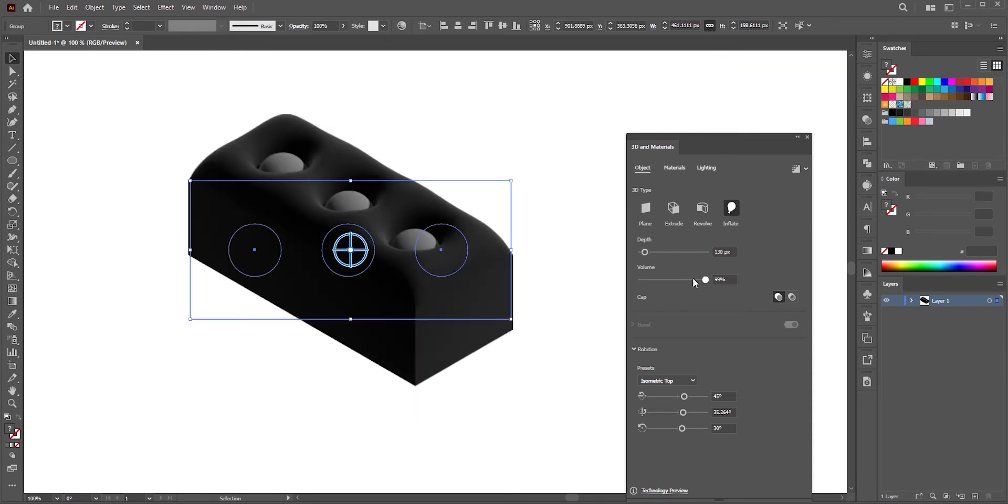
{"action": "left_click_drag", "start_coordinate": [693, 279], "coordinate": [657, 279]}
Apply the Cardboard Paper material to the brick, leaving its colour unchanged.
{"action": "left_click", "coordinate": [669, 169]}
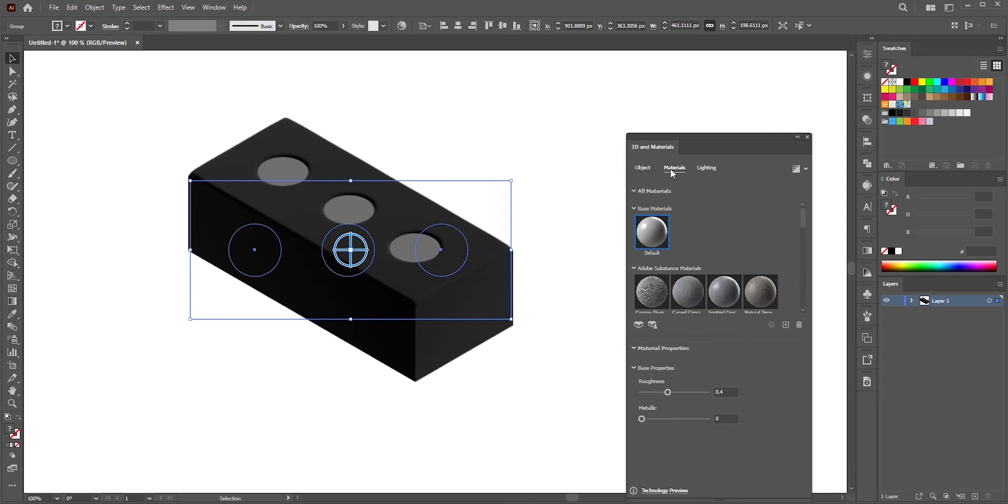
{"action": "left_click_drag", "start_coordinate": [803, 218], "coordinate": [804, 271]}
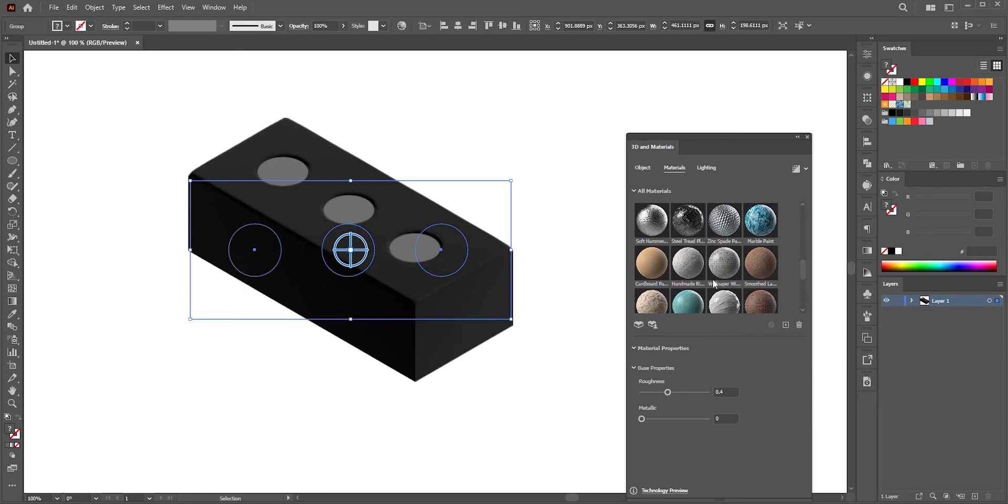
{"action": "left_click", "coordinate": [653, 270]}
{"action": "left_click_drag", "start_coordinate": [802, 375], "coordinate": [806, 380]}
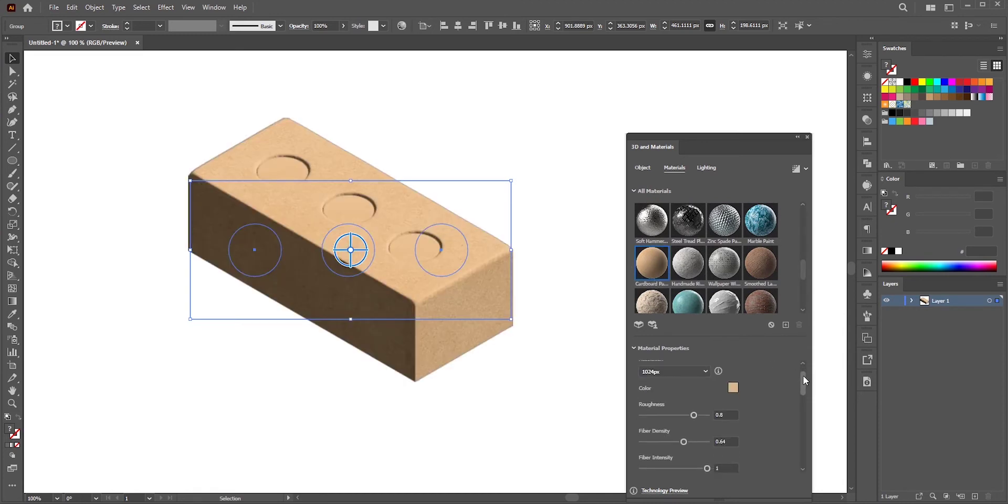
{"action": "left_click", "coordinate": [733, 387]}
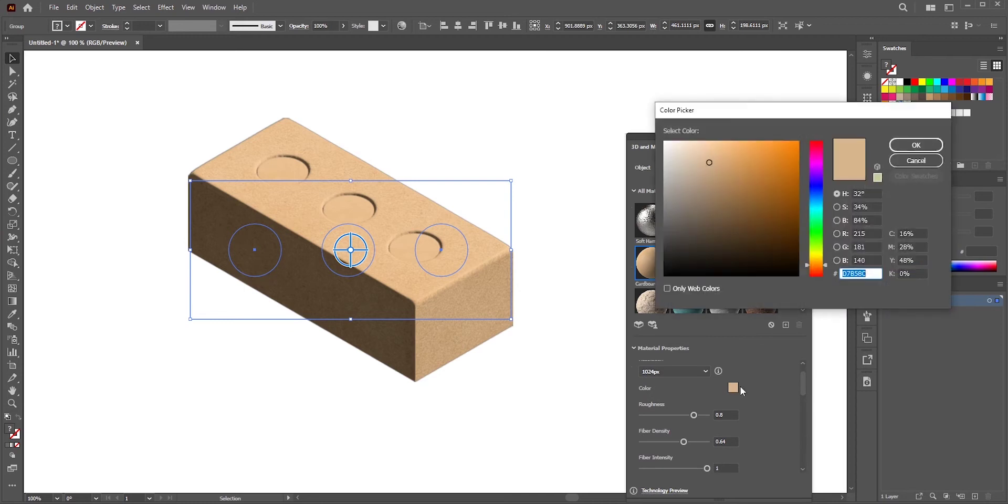
{"action": "left_click", "coordinate": [904, 165]}
{"action": "left_click_drag", "start_coordinate": [805, 386], "coordinate": [716, 408]}
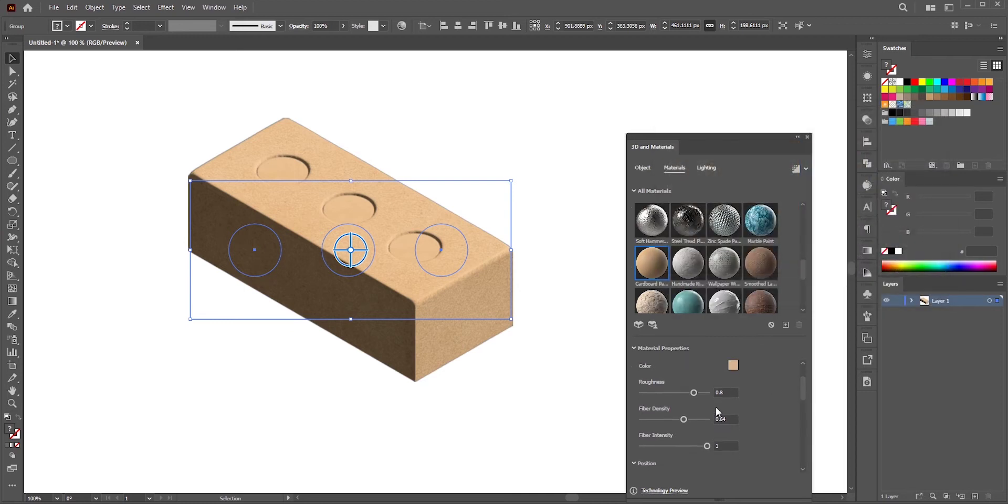
{"action": "left_click_drag", "start_coordinate": [805, 382], "coordinate": [806, 429]}
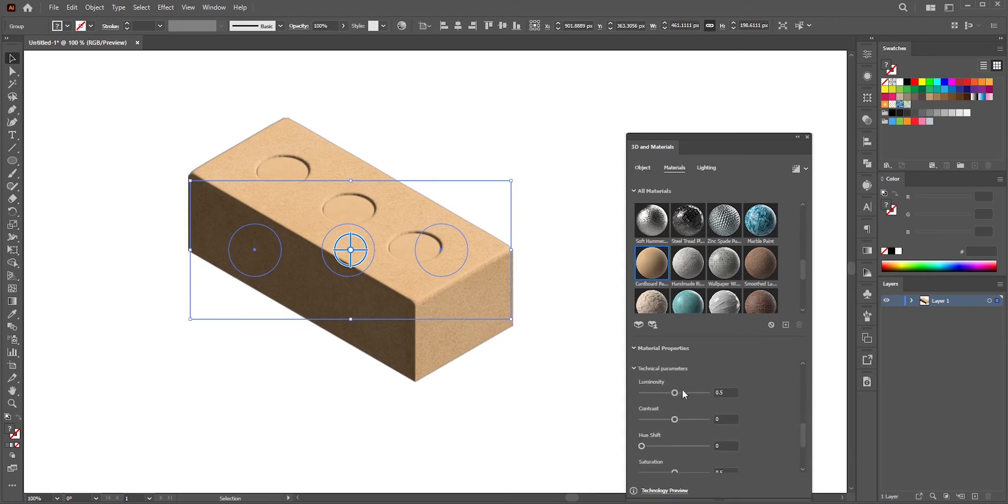
Raise the Object tab's inflate volume to 41%, then undo it back to 27%.
{"action": "scroll", "coordinate": [802, 439], "scroll_direction": "up", "scroll_amount": 5}
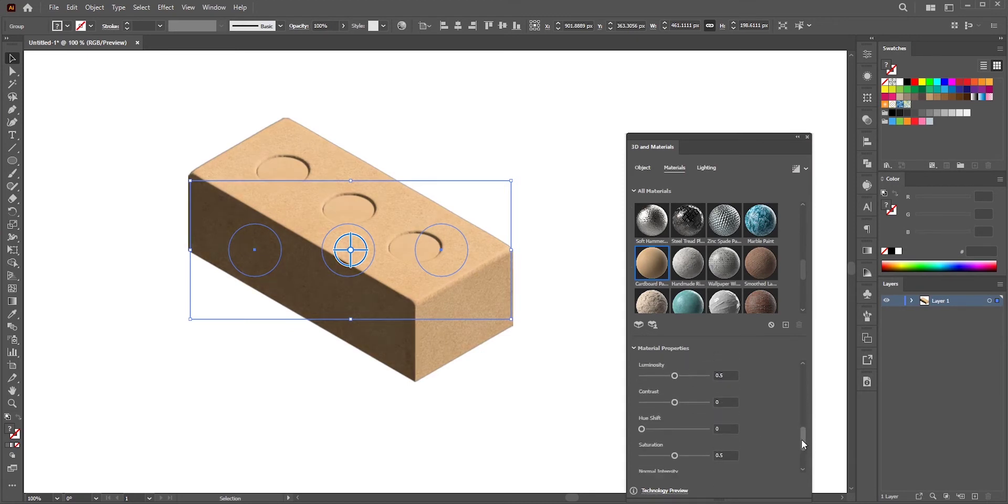
{"action": "left_click", "coordinate": [645, 171]}
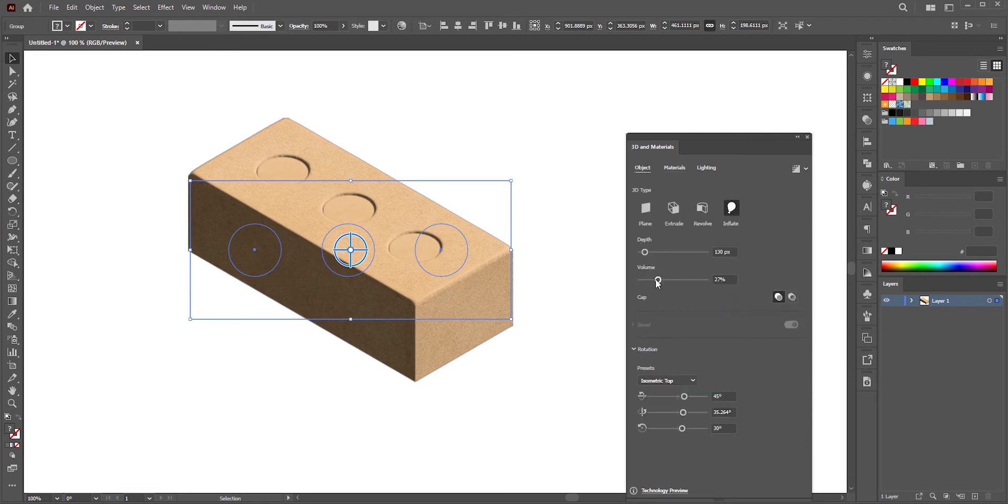
{"action": "left_click_drag", "start_coordinate": [656, 279], "coordinate": [666, 279]}
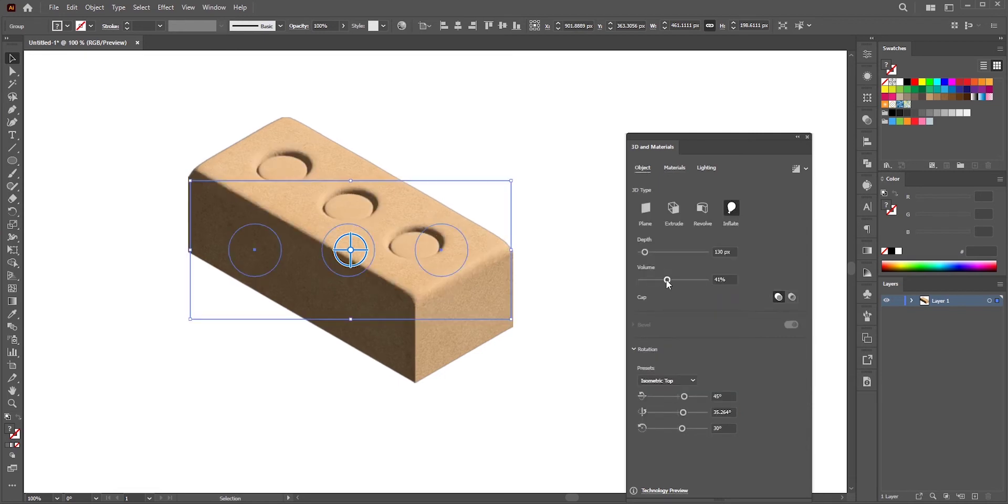
{"action": "key", "text": "ctrl+z"}
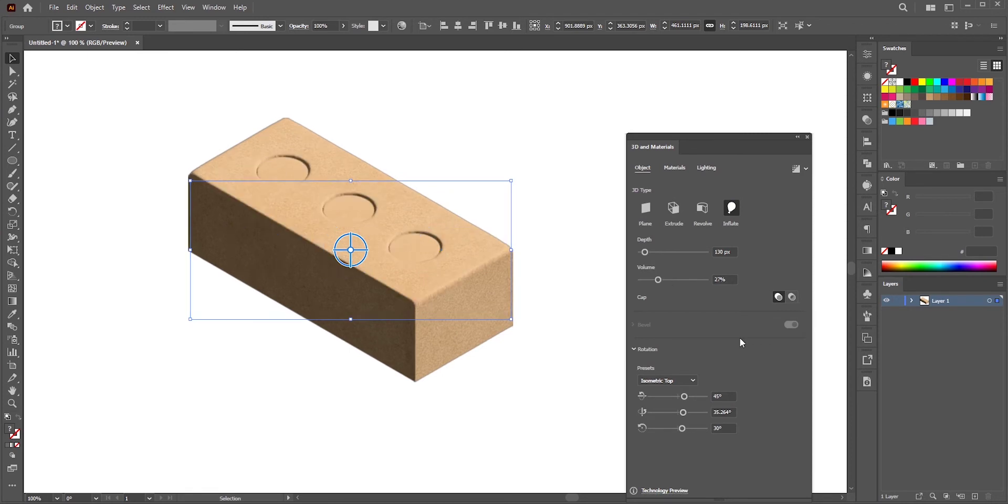
Turn on a cast shadow with 164% bounds and set the light to 142° rotation, 44° height.
{"action": "left_click", "coordinate": [707, 168]}
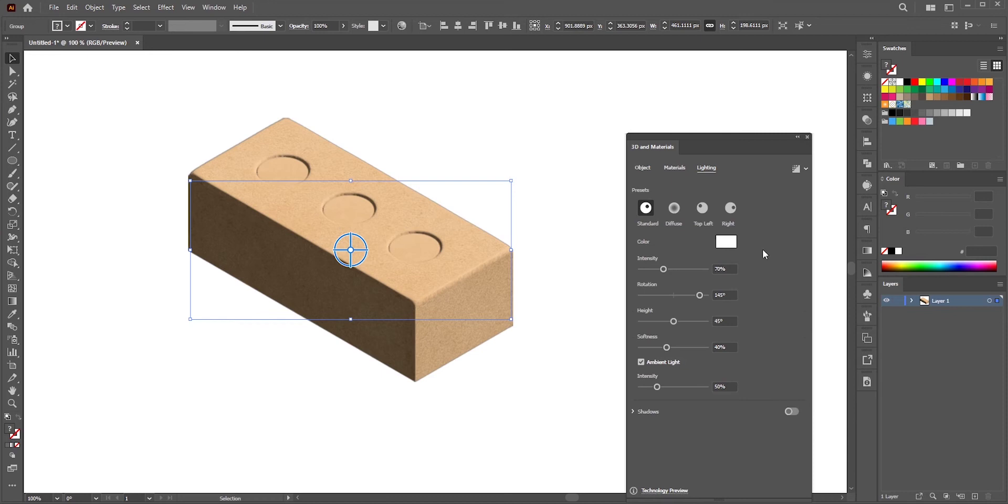
{"action": "left_click", "coordinate": [634, 411]}
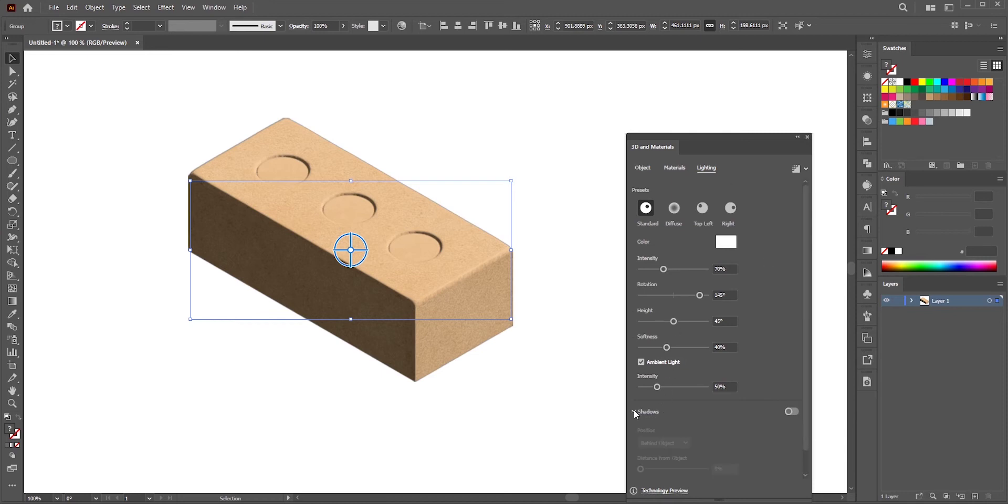
{"action": "left_click", "coordinate": [792, 411]}
{"action": "scroll", "coordinate": [796, 415], "scroll_direction": "down", "scroll_amount": 1}
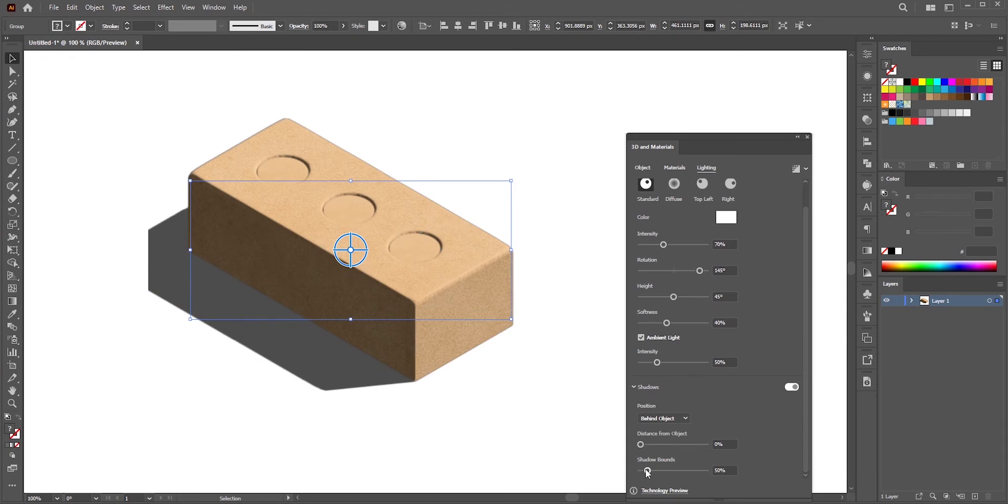
{"action": "left_click_drag", "start_coordinate": [648, 470], "coordinate": [667, 470]}
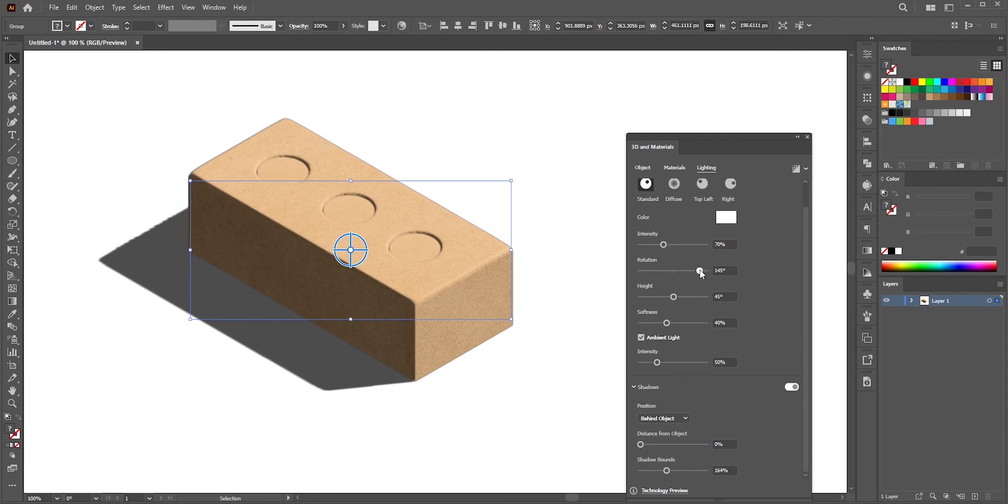
{"action": "mouse_move", "coordinate": [700, 270]}
{"action": "left_mouse_down"}
{"action": "mouse_move", "coordinate": [644, 265]}
{"action": "mouse_move", "coordinate": [699, 269]}
{"action": "left_mouse_up"}
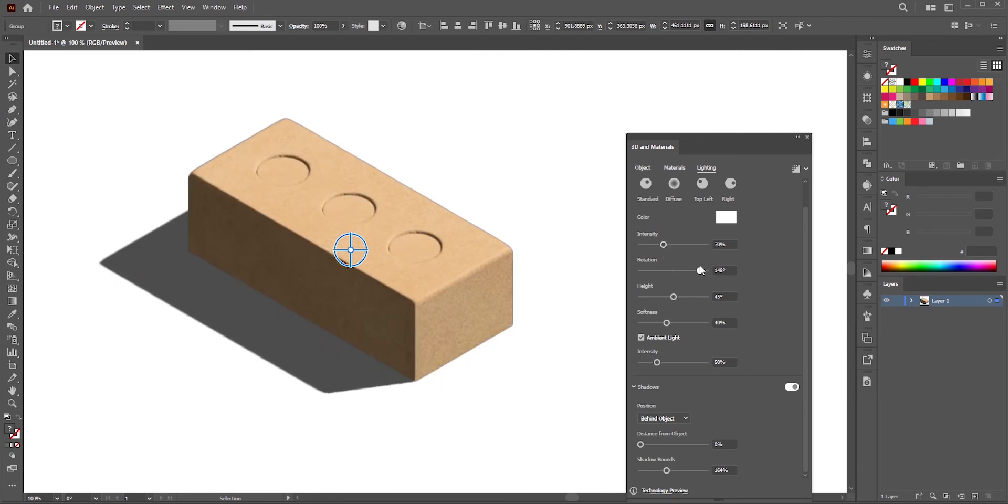
{"action": "left_click_drag", "start_coordinate": [675, 297], "coordinate": [672, 297]}
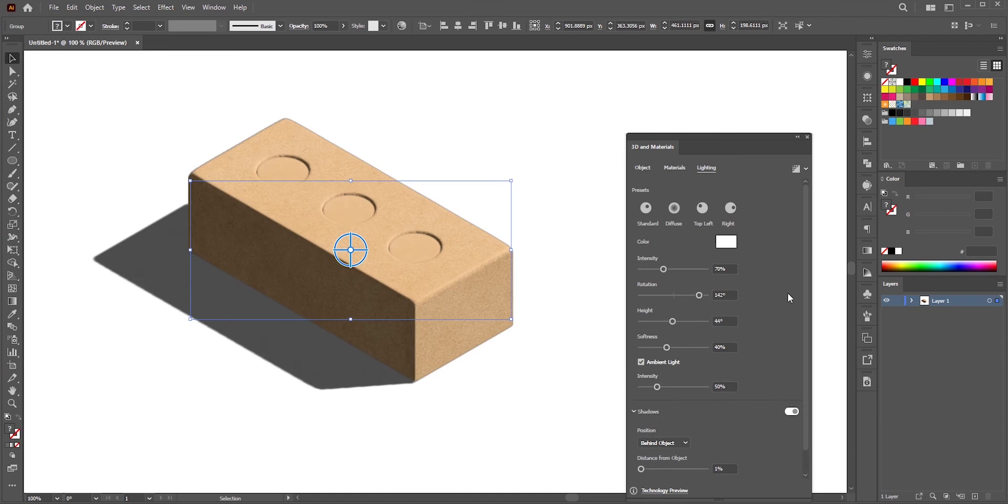
Enable Ray Tracing and render the brick.
{"action": "left_click", "coordinate": [805, 169]}
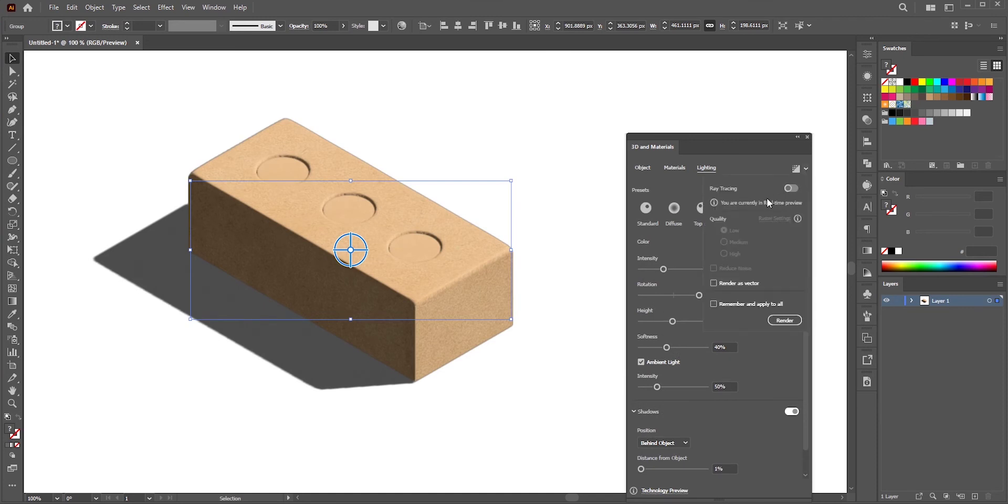
{"action": "left_click", "coordinate": [790, 187]}
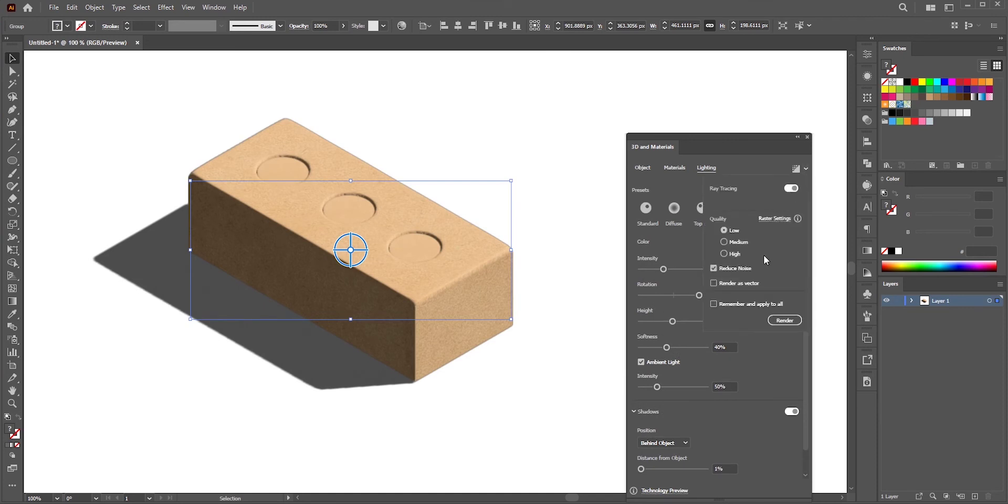
{"action": "left_click", "coordinate": [783, 321]}
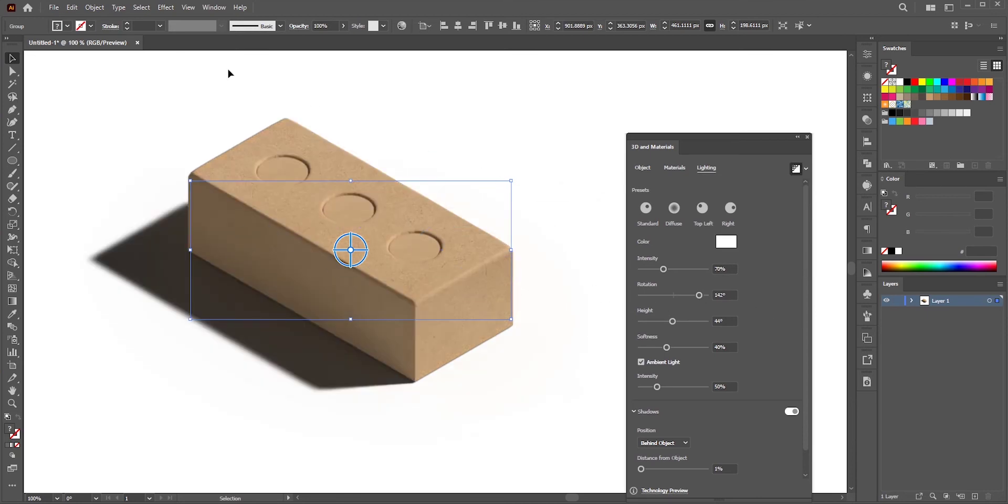
Set the Document Raster Effects resolution to High (300 ppi).
{"action": "left_click", "coordinate": [164, 7]}
{"action": "left_click", "coordinate": [180, 46]}
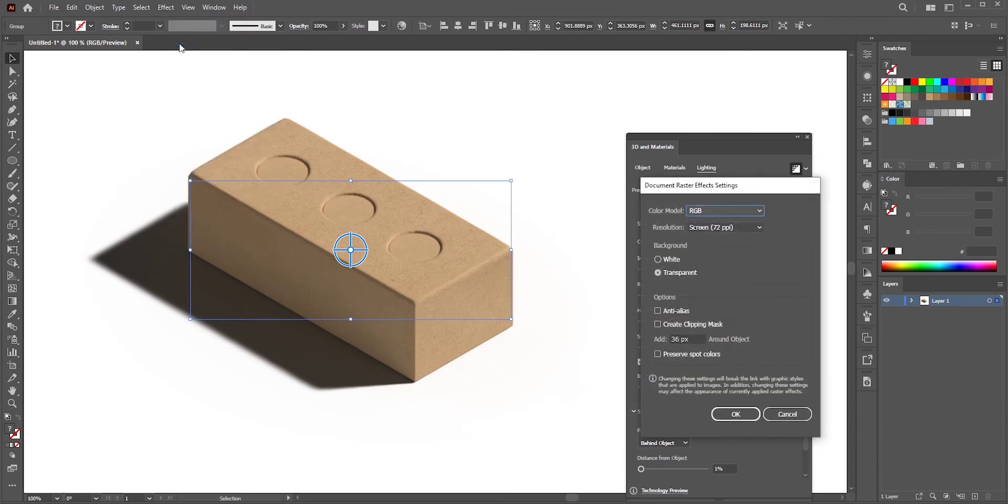
{"action": "left_click", "coordinate": [711, 227]}
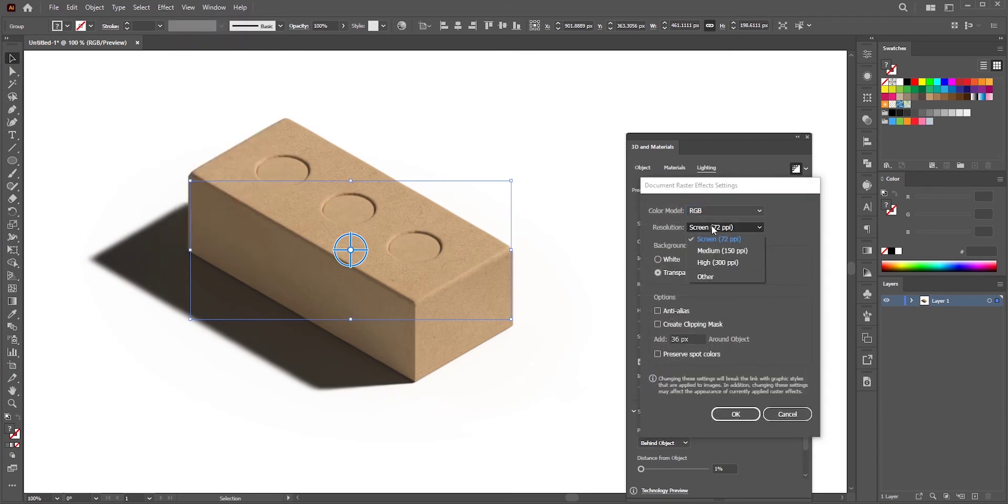
{"action": "left_click", "coordinate": [738, 262]}
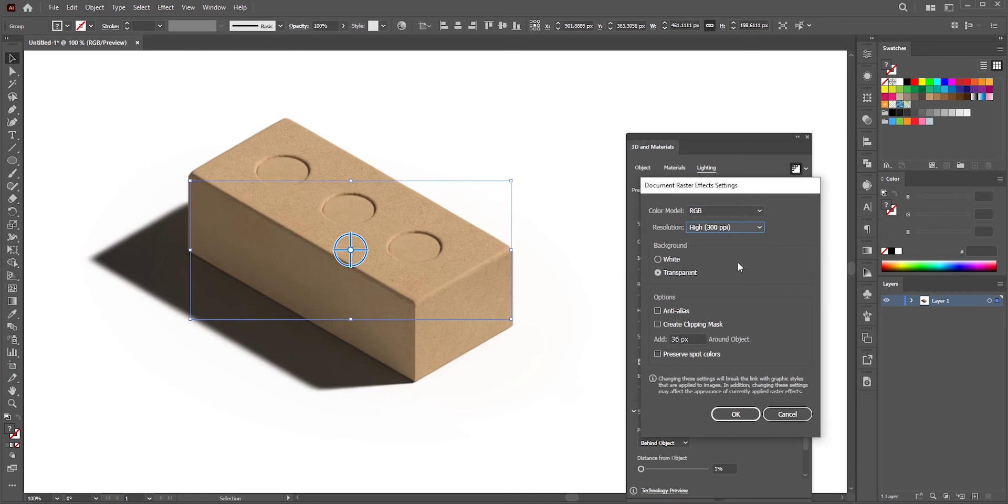
{"action": "left_click", "coordinate": [736, 414]}
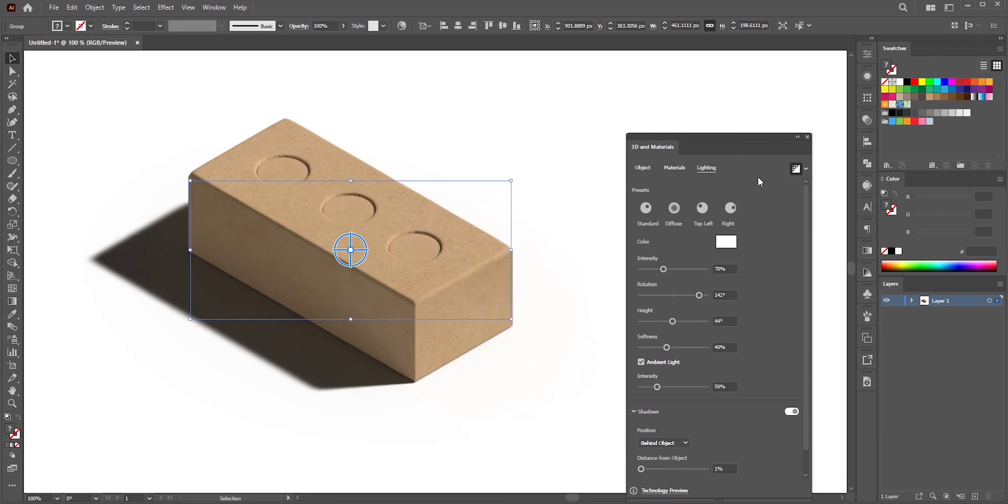
Close the 3D panel and expand the brick's appearance into an embedded image.
{"action": "left_click", "coordinate": [808, 137]}
{"action": "key", "text": "ctrl+0"}
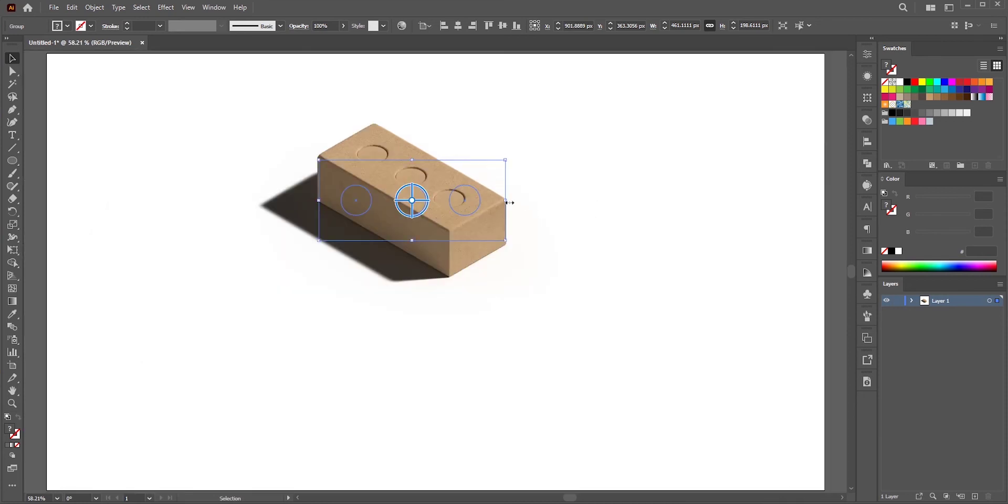
{"action": "left_click", "coordinate": [96, 8]}
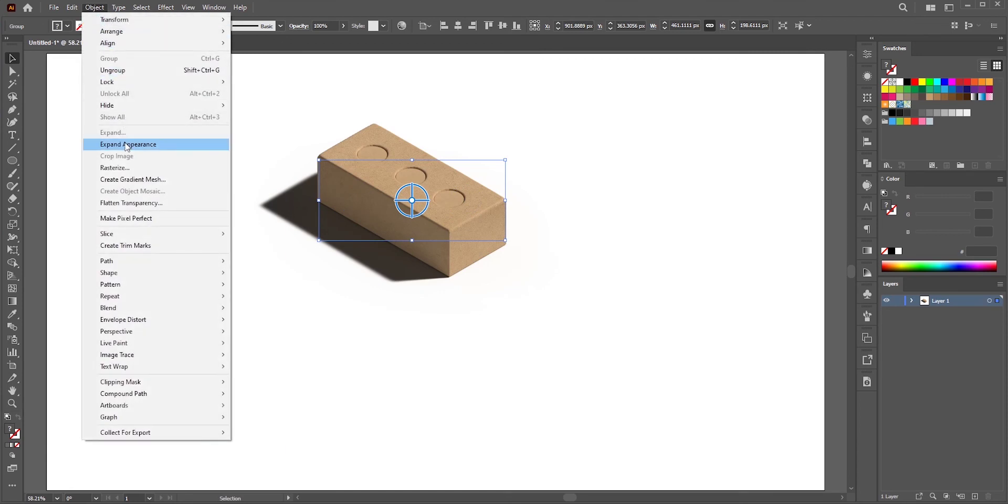
{"action": "left_click", "coordinate": [126, 144]}
Shift the expanded brick slightly lower and right, then inspect it up close.
{"action": "left_click", "coordinate": [624, 266]}
{"action": "scroll", "coordinate": [529, 261], "scroll_direction": "up", "scroll_amount": 1}
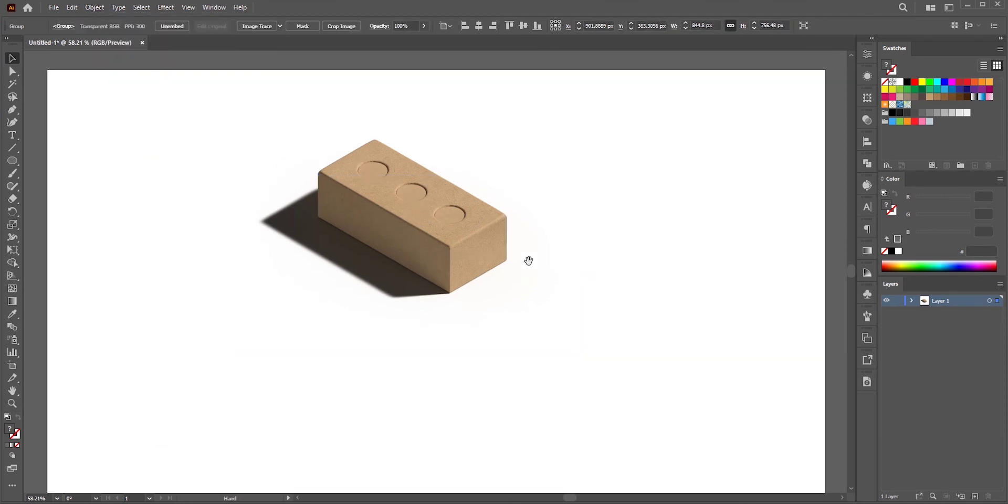
{"action": "left_click", "coordinate": [452, 243]}
{"action": "left_click_drag", "start_coordinate": [453, 243], "coordinate": [466, 275]}
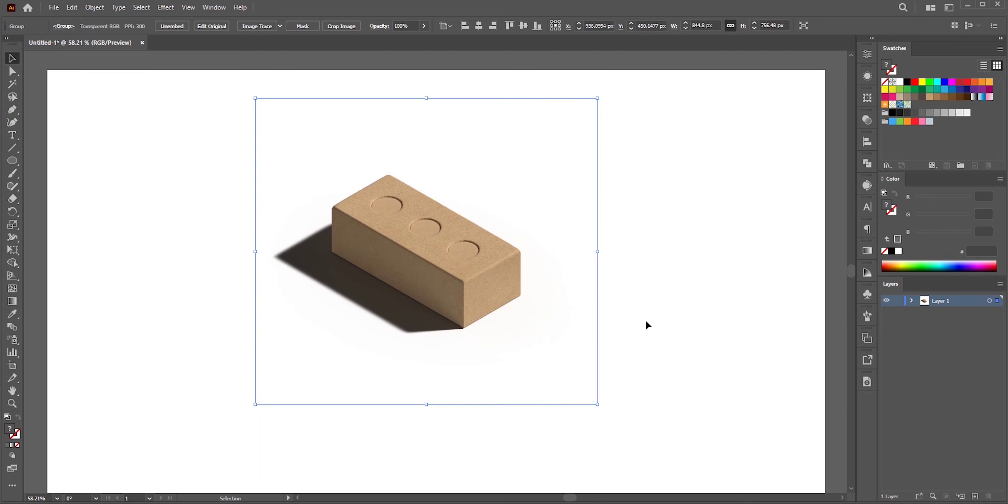
{"action": "scroll", "coordinate": [503, 284], "scroll_direction": "up", "scroll_amount": 3}
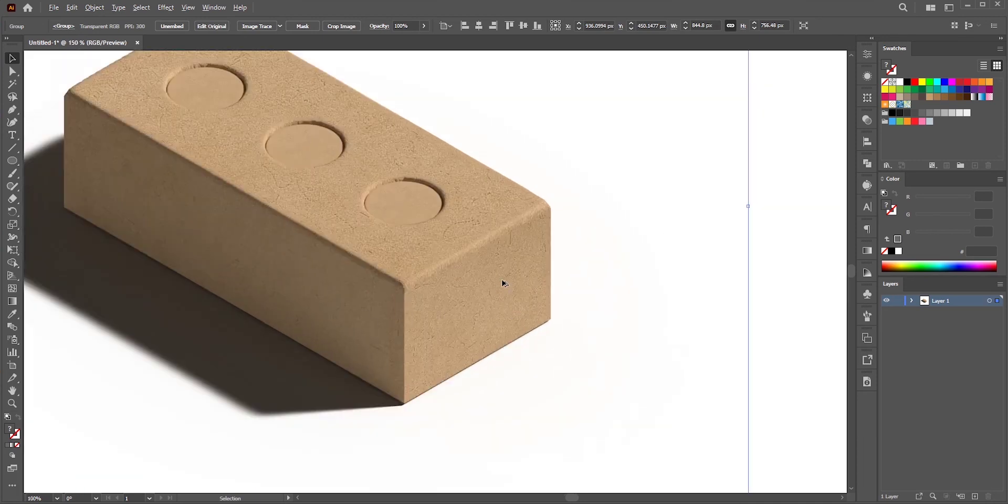
{"action": "scroll", "coordinate": [438, 294], "scroll_direction": "down", "scroll_amount": 2}
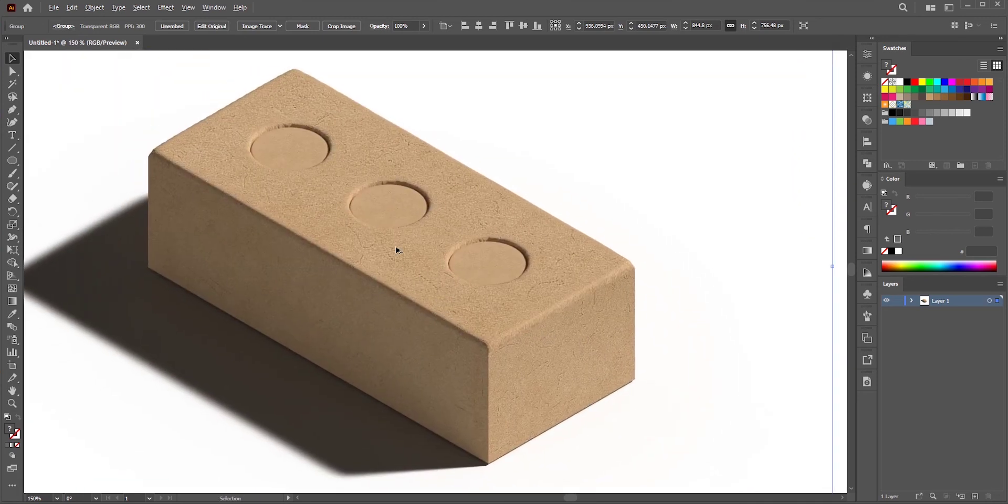
{"action": "scroll", "coordinate": [396, 252], "scroll_direction": "up", "scroll_amount": 2}
{"action": "left_click_drag", "start_coordinate": [396, 252], "coordinate": [462, 210]}
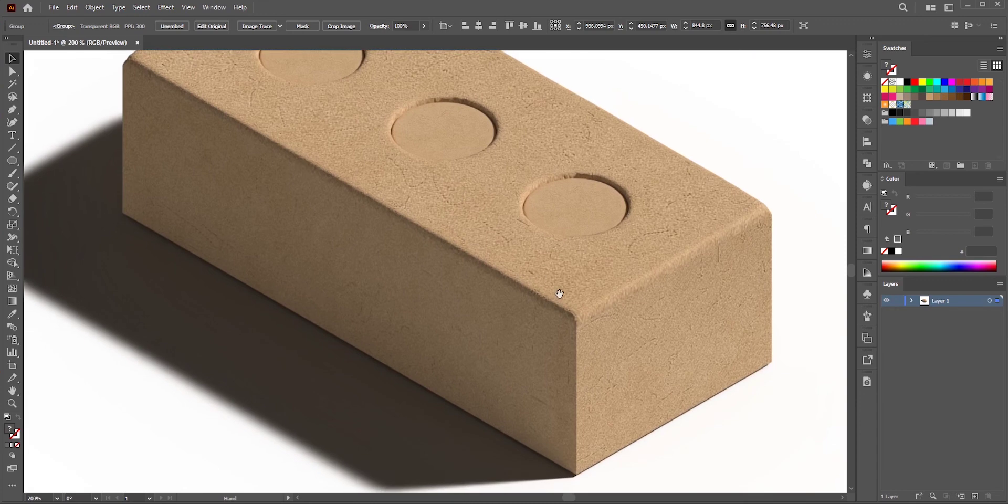
{"action": "left_click_drag", "start_coordinate": [558, 292], "coordinate": [529, 240]}
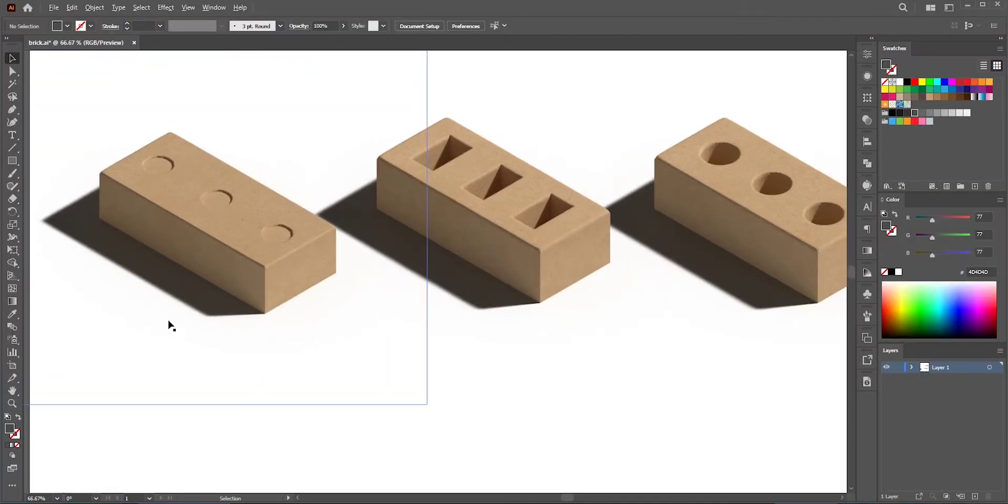
Zoom in on brick.ai and centre the triangular-hole brick in view.
{"action": "scroll", "coordinate": [169, 325], "scroll_direction": "up", "scroll_amount": 2}
{"action": "left_click_drag", "start_coordinate": [330, 320], "coordinate": [318, 366]}
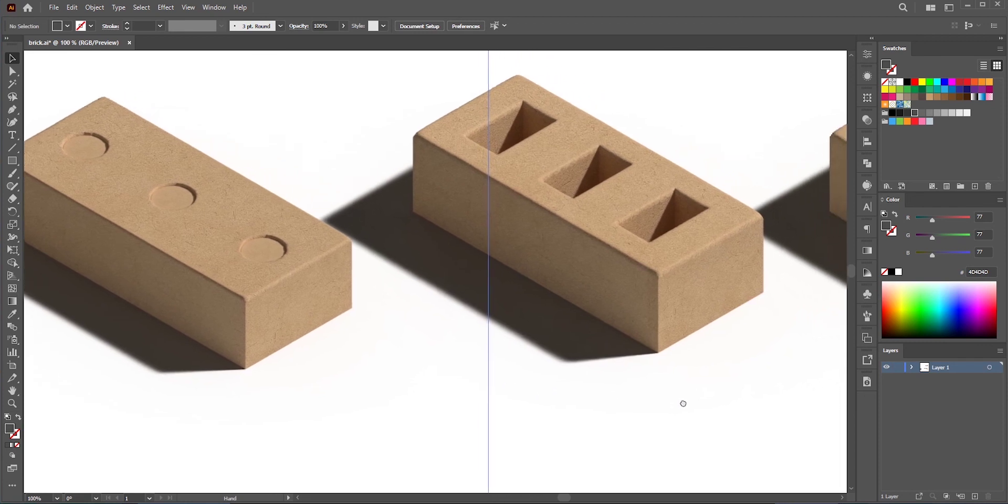